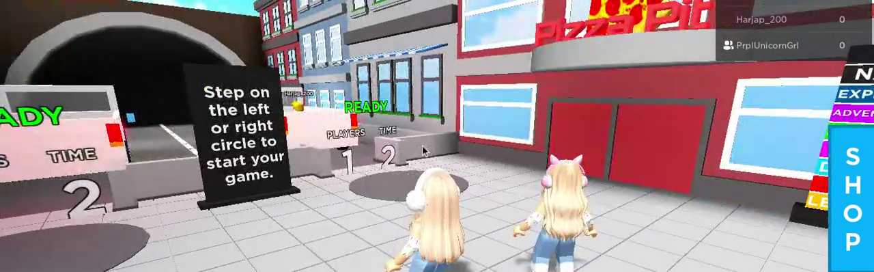
{"action": "key", "text": "Right"}
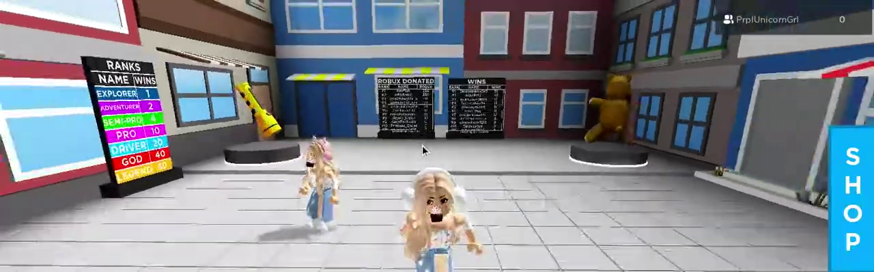
- Look around the lobby street, then walk onto a starting circle to join the round
{"action": "key", "text": "Left"}
{"action": "key", "text": "w"}
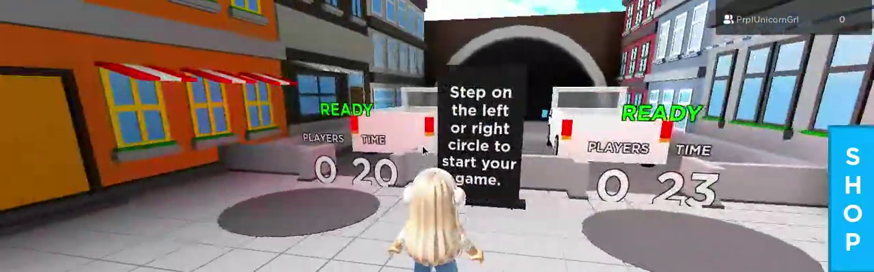
{"action": "key", "text": "Right"}
{"action": "key", "text": "w"}
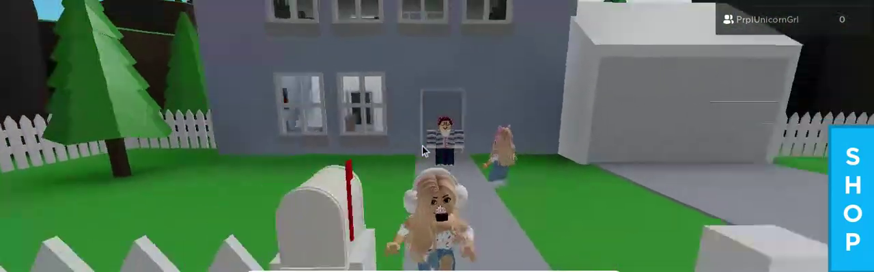
- Reach Grandma at the door, then follow the yard path with the friend
{"action": "key", "text": "w"}
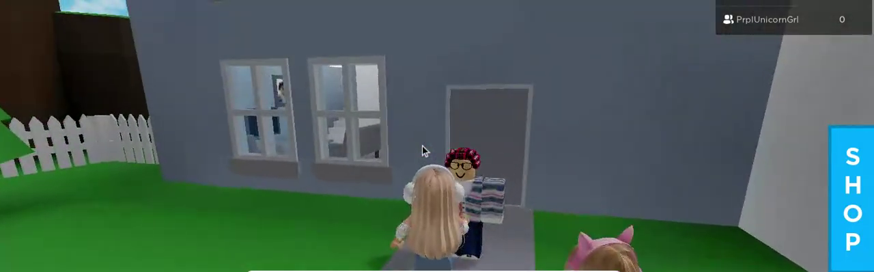
{"action": "key", "text": "w"}
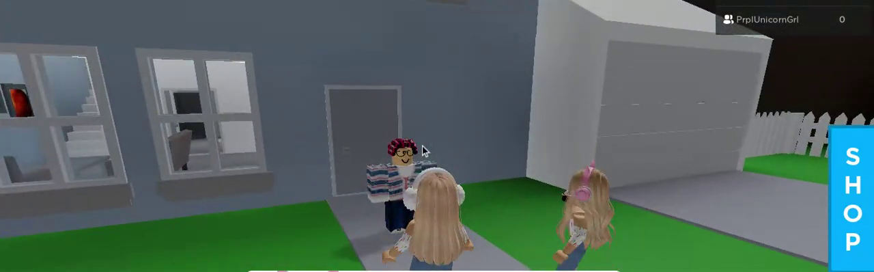
{"action": "key", "text": "Right"}
{"action": "key", "text": "w"}
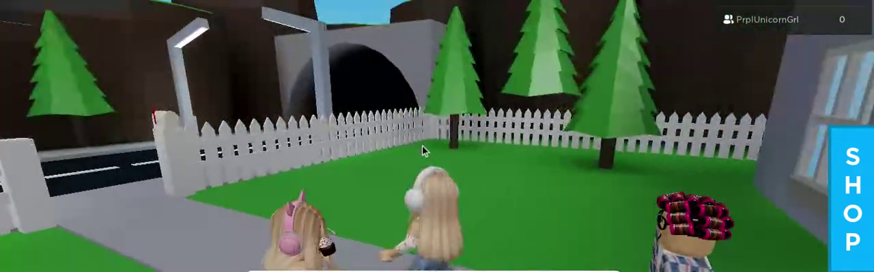
{"action": "key", "text": "w"}
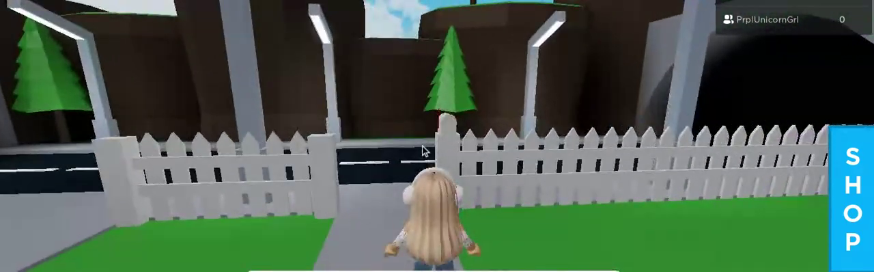
{"action": "key", "text": "w"}
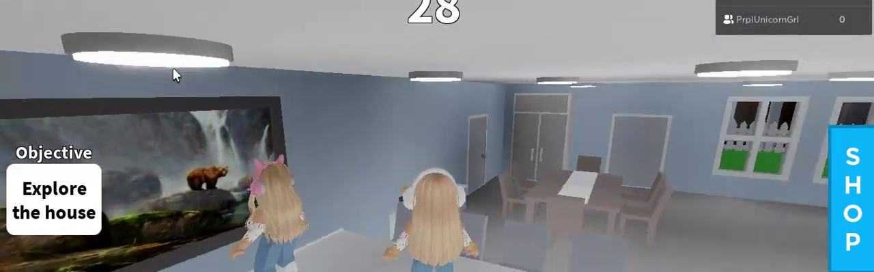
- Look around the living room and walk up to the TV wall's pictures
{"action": "key", "text": "a"}
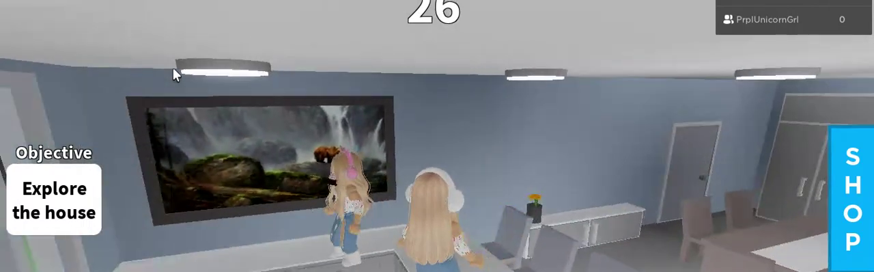
{"action": "key", "text": "d"}
{"action": "key", "text": "w"}
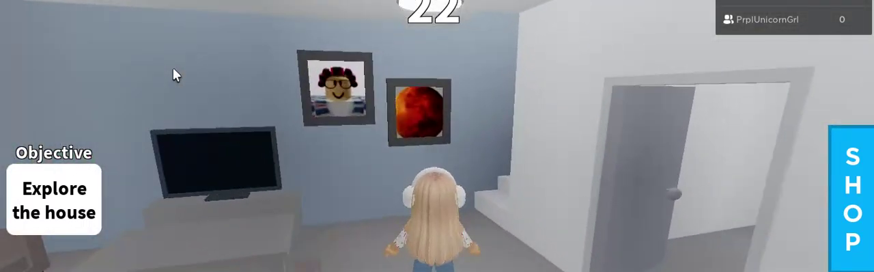
{"action": "key", "text": "w"}
{"action": "key", "text": "w"}
{"action": "key", "text": "w"}
{"action": "key", "text": "w"}
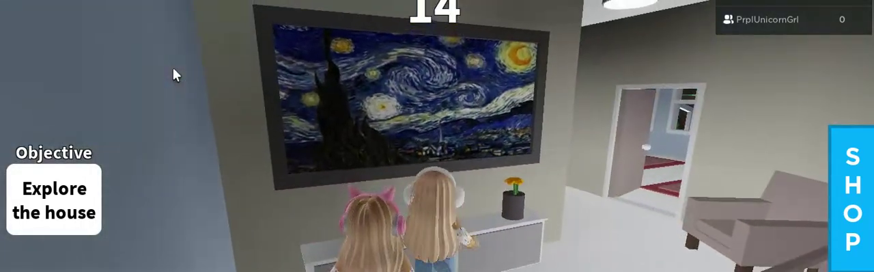
- Jump, turn away from the painting, and look around the bunk-bed bedroom
{"action": "key", "text": "space"}
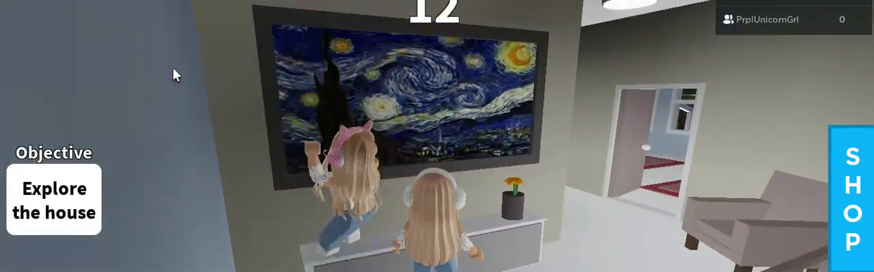
{"action": "key", "text": "w"}
{"action": "key", "text": "w"}
{"action": "key", "text": "w"}
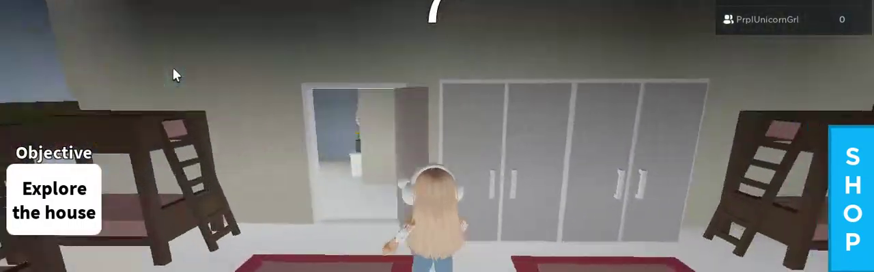
{"action": "key", "text": "w"}
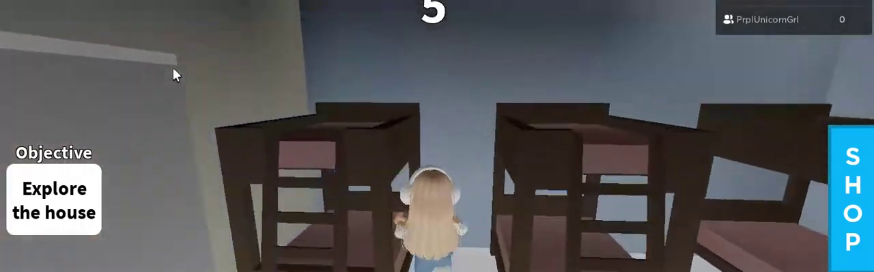
{"action": "key", "text": "w"}
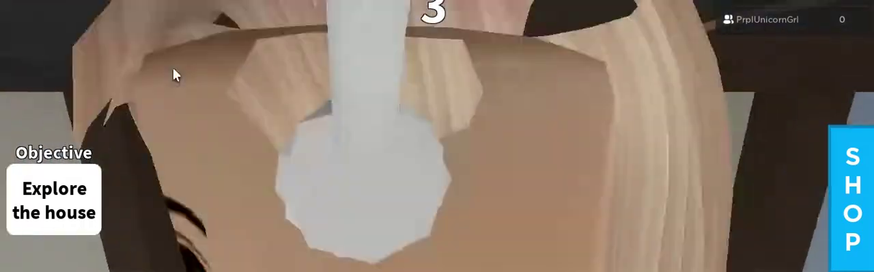
{"action": "key", "text": "w"}
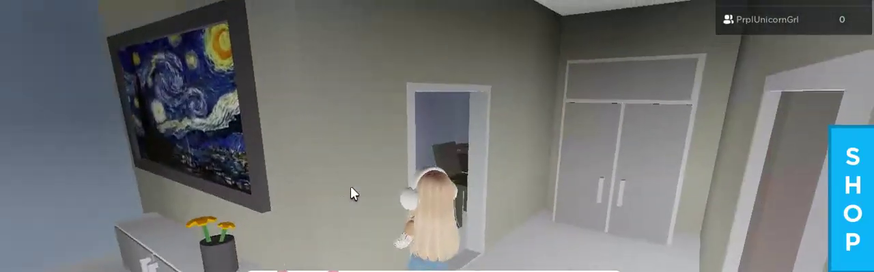
{"action": "key", "text": "w"}
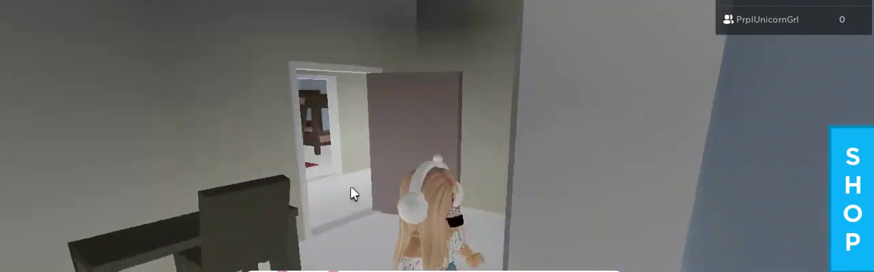